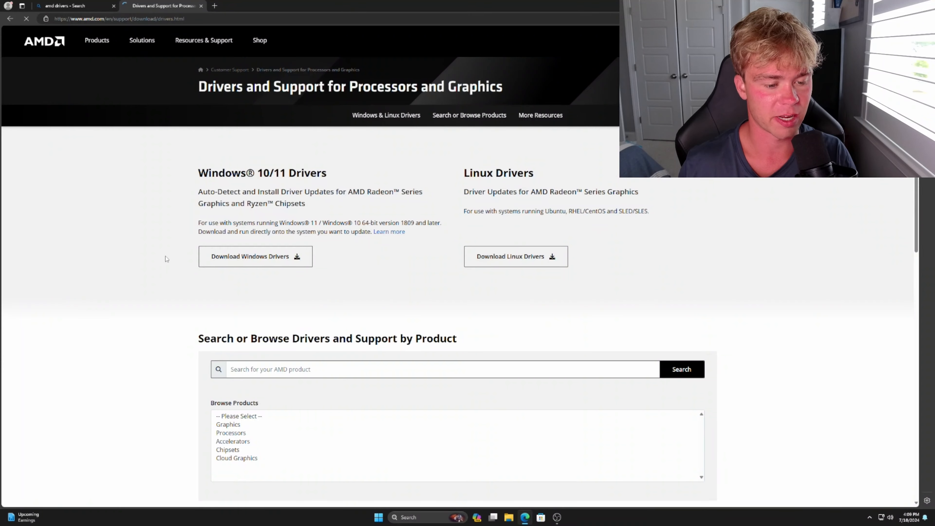
Step: Browse AMD driver support by product, choosing Chipsets as the product and AM5 as the product family
{"action": "scroll", "coordinate": [168, 272], "scroll_direction": "down", "scroll_amount": 3}
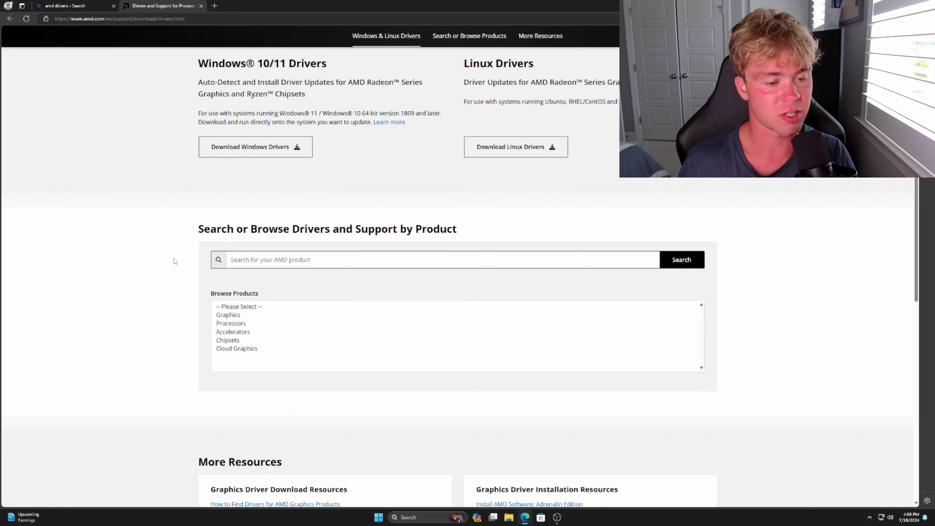
{"action": "left_click", "coordinate": [226, 342]}
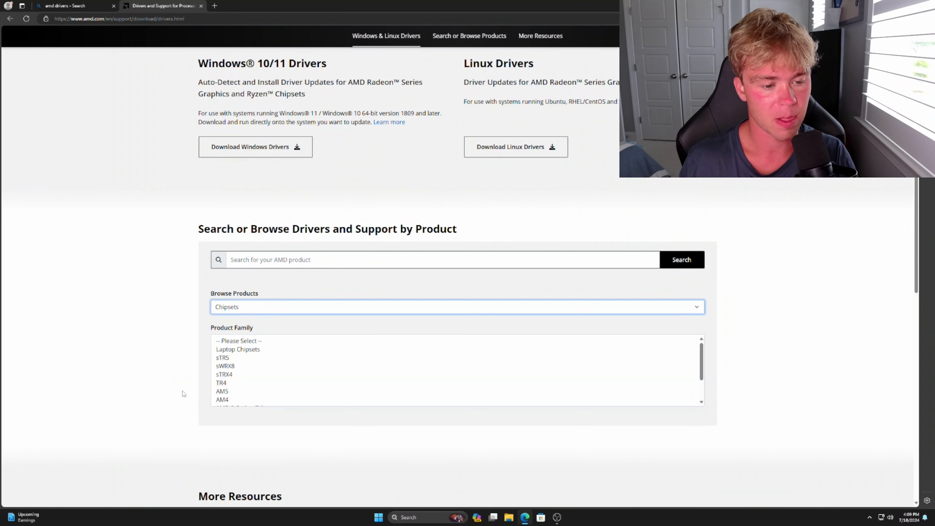
{"action": "scroll", "coordinate": [184, 342], "scroll_direction": "down", "scroll_amount": 2}
{"action": "scroll", "coordinate": [267, 303], "scroll_direction": "down", "scroll_amount": 2}
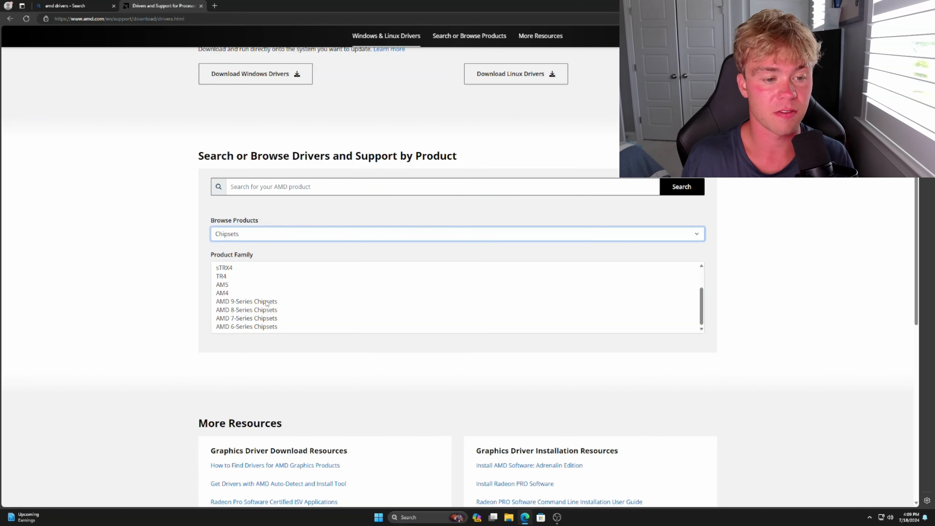
{"action": "left_click", "coordinate": [234, 285]}
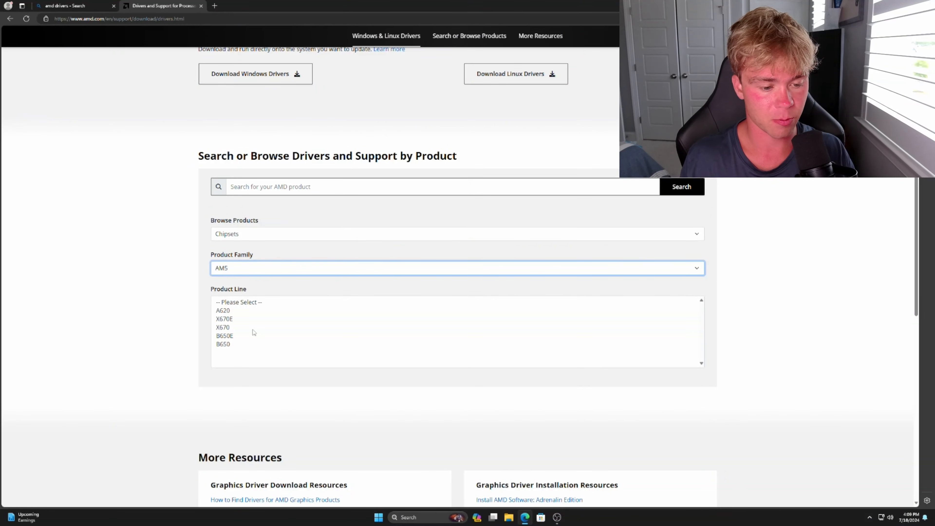
Step: Run msinfo32 to look up the motherboard's BaseBoard Product in System Information, and return to the AMD driver page
{"action": "key", "text": "super+r"}
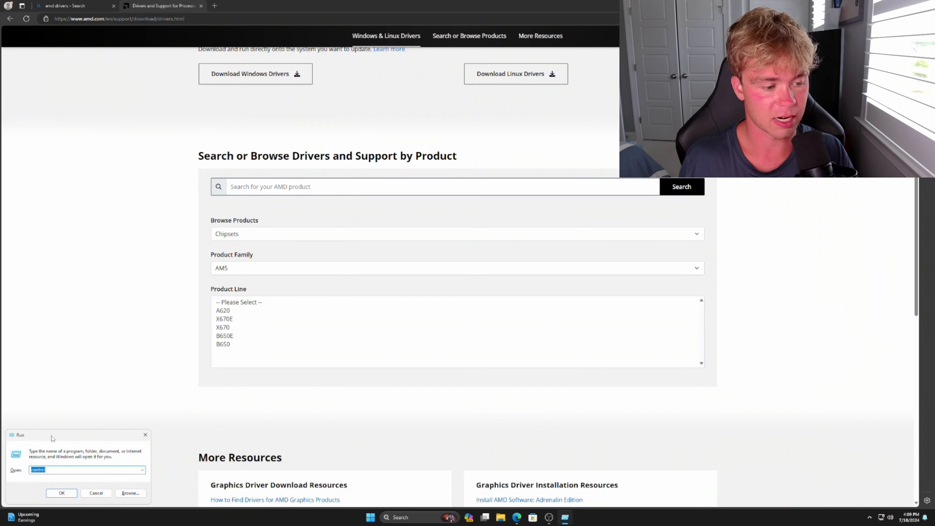
{"action": "left_click_drag", "start_coordinate": [51, 438], "coordinate": [397, 184]}
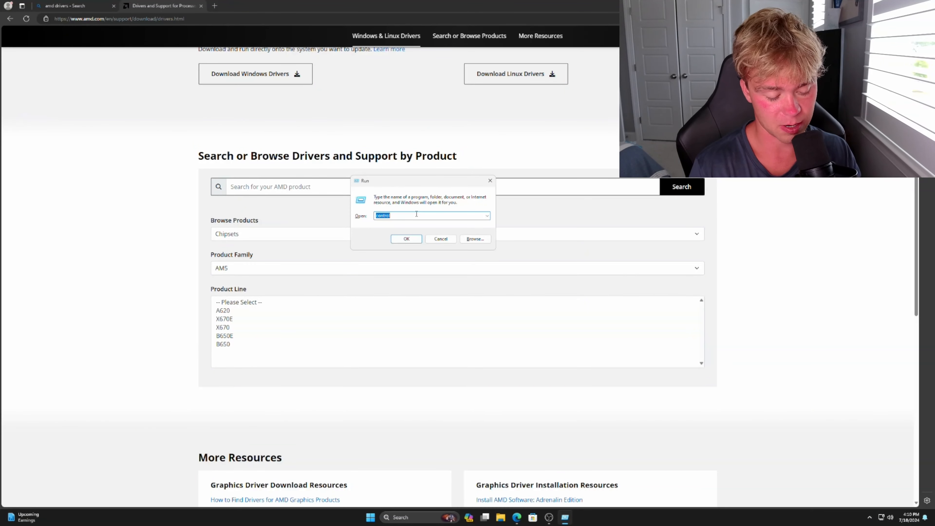
{"action": "type", "text": "msinfo32"}
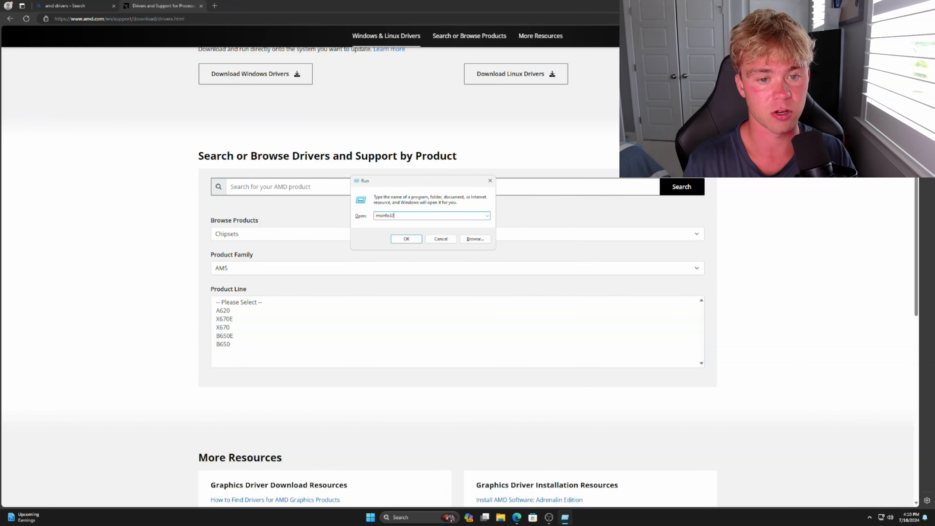
{"action": "key", "text": "Return"}
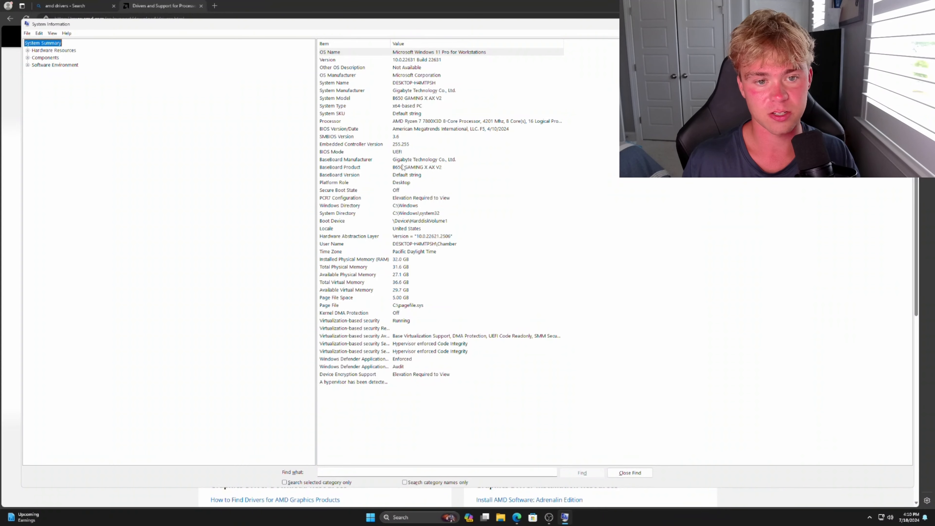
{"action": "left_click", "coordinate": [400, 167]}
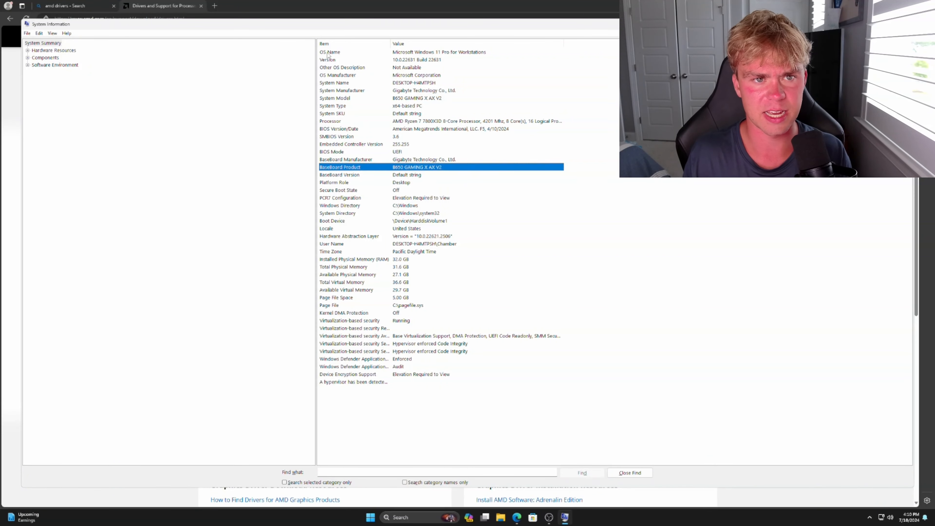
{"action": "left_click", "coordinate": [311, 11]}
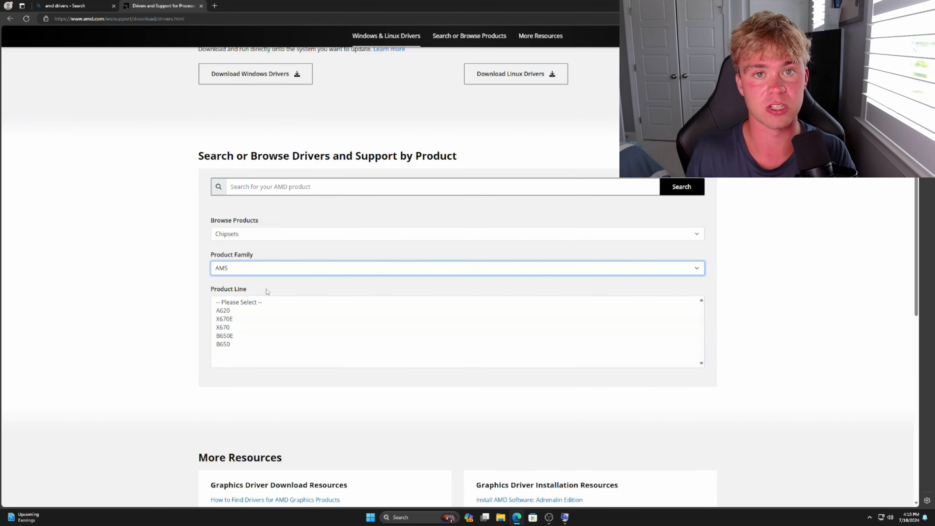
Step: Submit the B650 product line and download the AMD Chipset Drivers for Windows 11 64-Bit Edition
{"action": "left_click", "coordinate": [232, 344]}
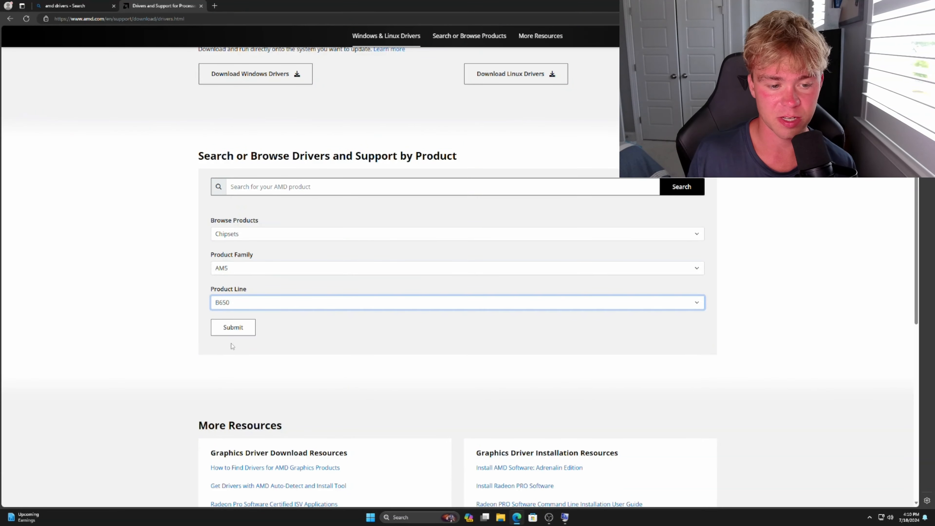
{"action": "left_click", "coordinate": [233, 329]}
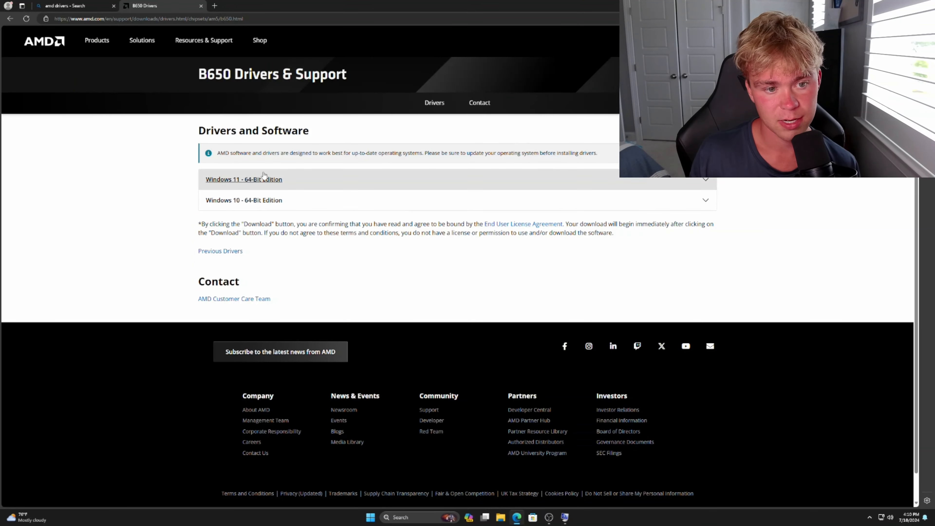
{"action": "left_click", "coordinate": [547, 183]}
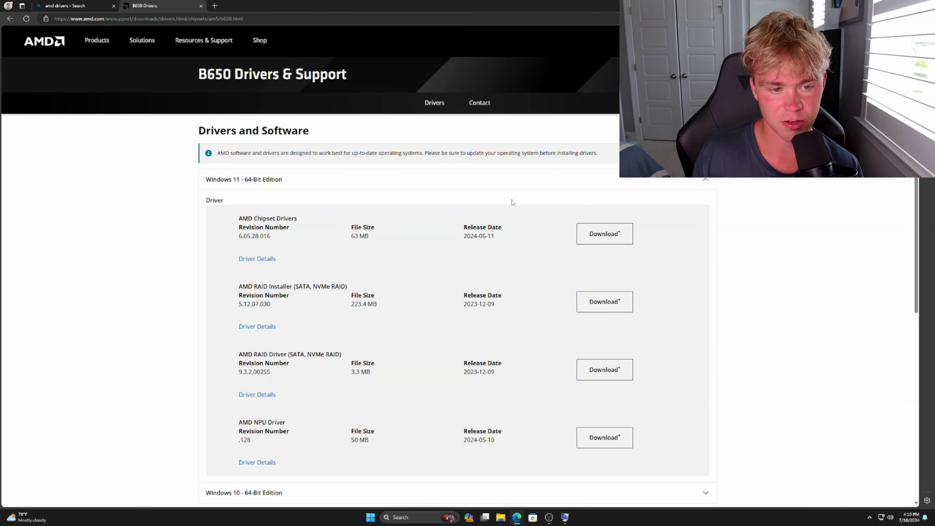
{"action": "left_click", "coordinate": [606, 239]}
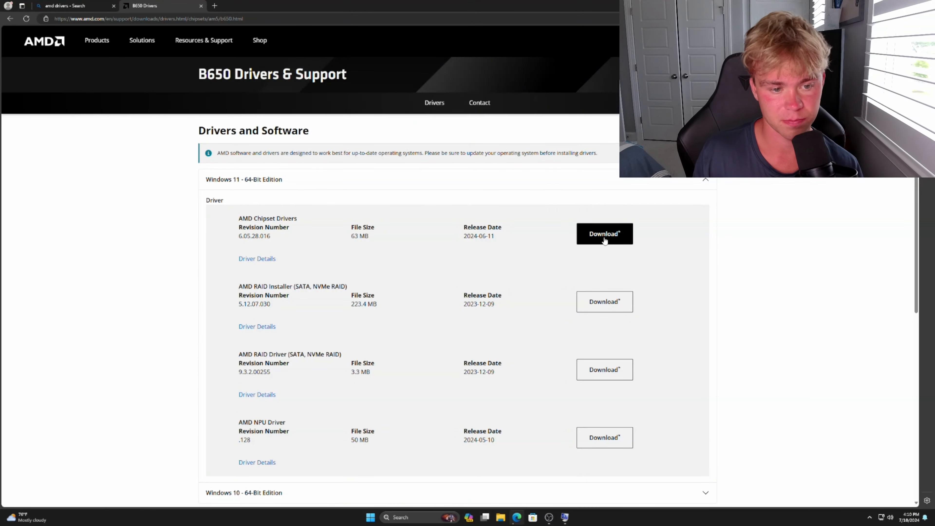
Step: Examine the driver details of the AMD NPU Driver and the AMD Chipset Drivers for supported processors and chipsets
{"action": "left_click", "coordinate": [257, 462]}
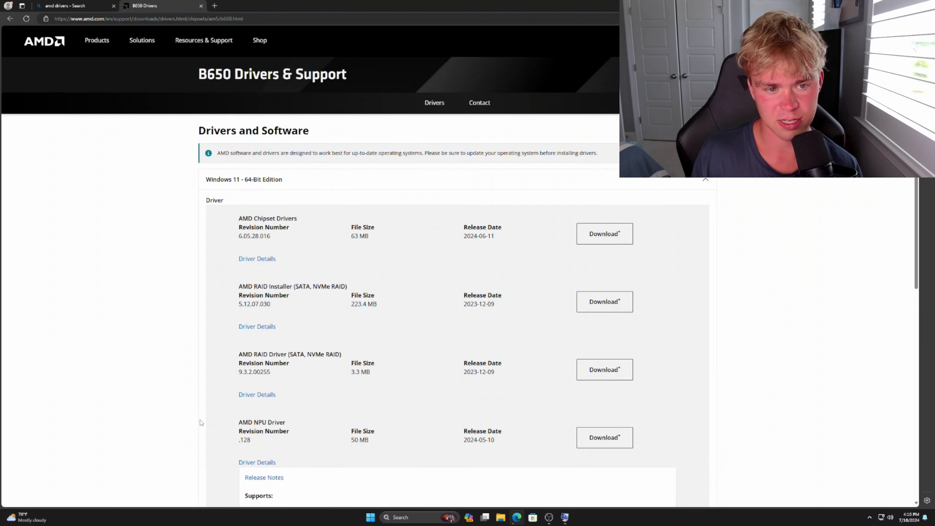
{"action": "scroll", "coordinate": [268, 424], "scroll_direction": "down", "scroll_amount": 2}
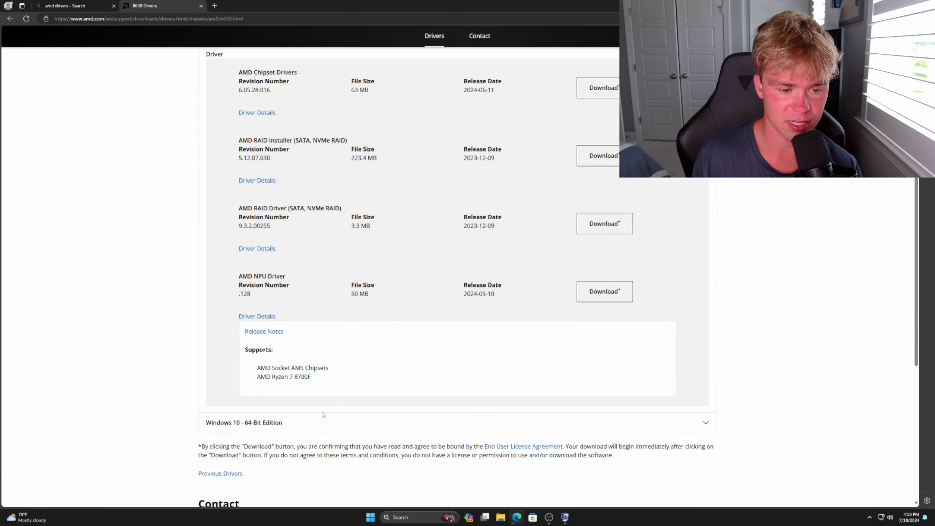
{"action": "scroll", "coordinate": [318, 411], "scroll_direction": "up", "scroll_amount": 1}
{"action": "scroll", "coordinate": [318, 411], "scroll_direction": "up", "scroll_amount": 2}
{"action": "left_click", "coordinate": [257, 258]}
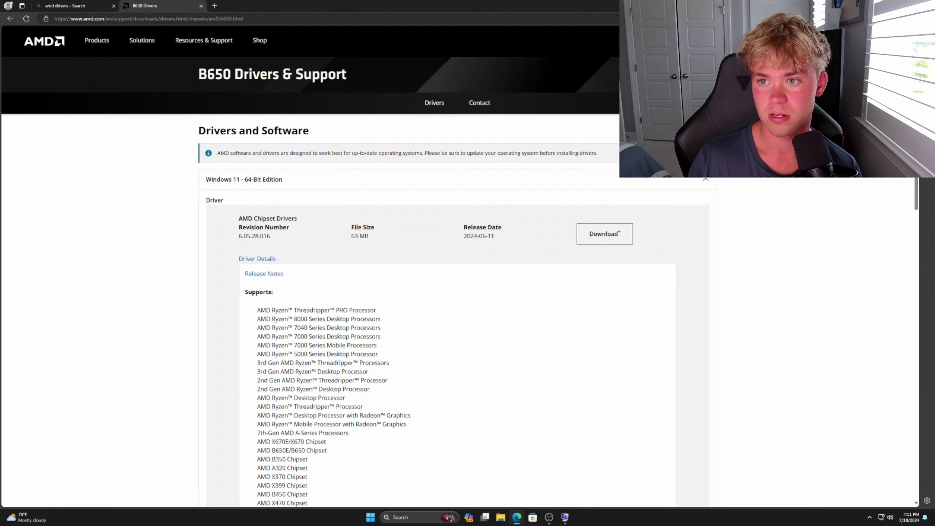
Step: Launch the AMD Chipset Software Installer from the Downloads folder and install all listed chipset drivers
{"action": "left_click", "coordinate": [501, 517]}
{"action": "left_click", "coordinate": [295, 259]}
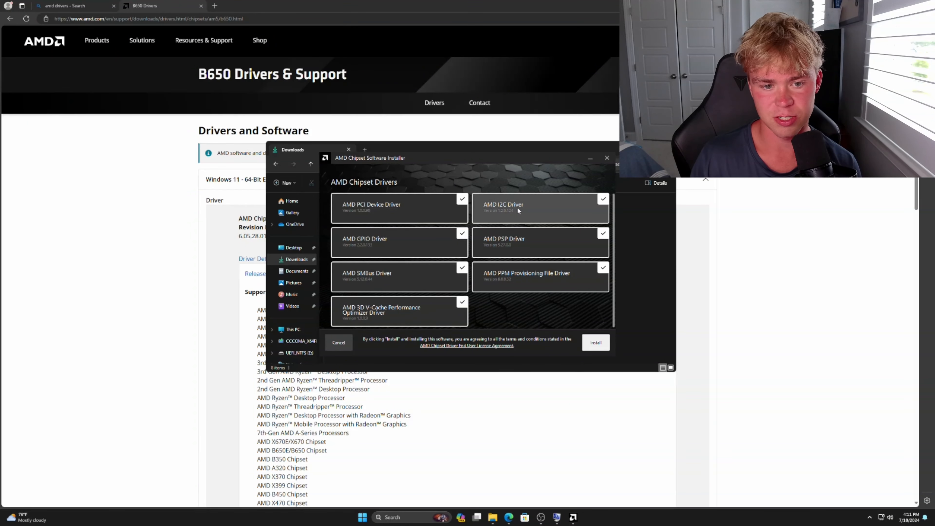
{"action": "scroll", "coordinate": [497, 235], "scroll_direction": "down", "scroll_amount": 1}
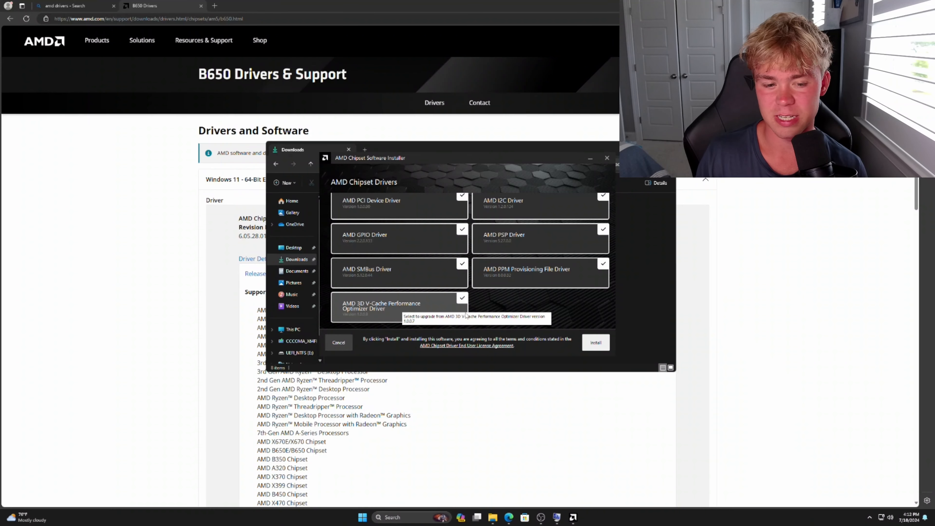
{"action": "scroll", "coordinate": [442, 309], "scroll_direction": "up", "scroll_amount": 1}
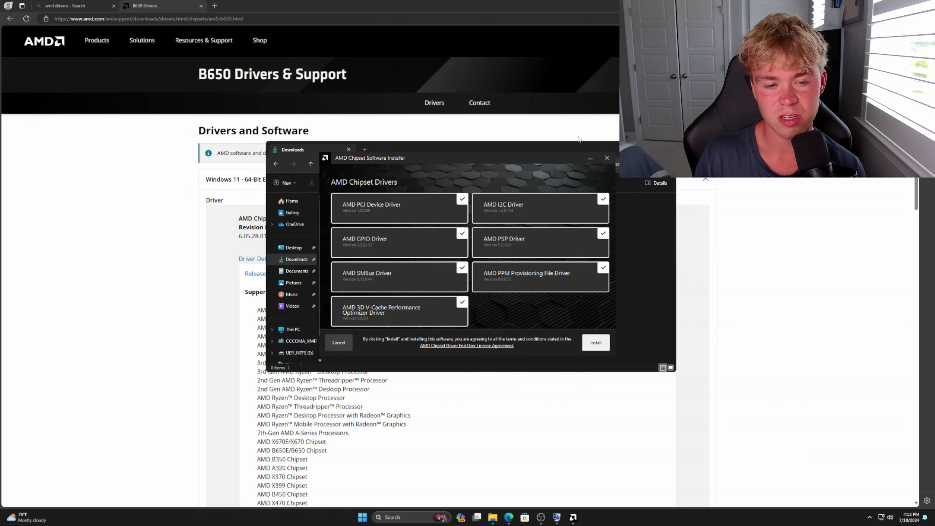
{"action": "left_click", "coordinate": [598, 344]}
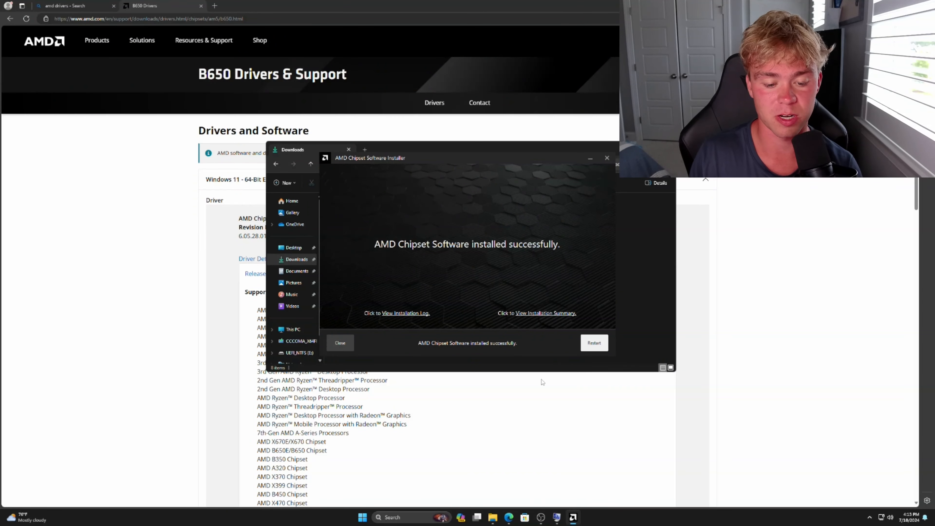
Step: Restart Windows into the advanced startup options and open Troubleshoot
{"action": "right_click", "coordinate": [363, 517]}
{"action": "mouse_move", "coordinate": [390, 485]}
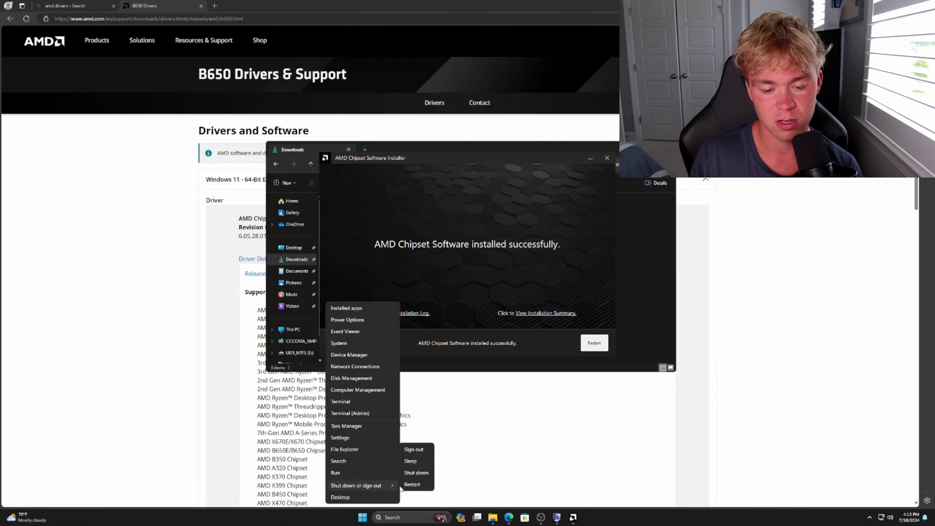
{"action": "left_click", "coordinate": [422, 486], "text": "shift"}
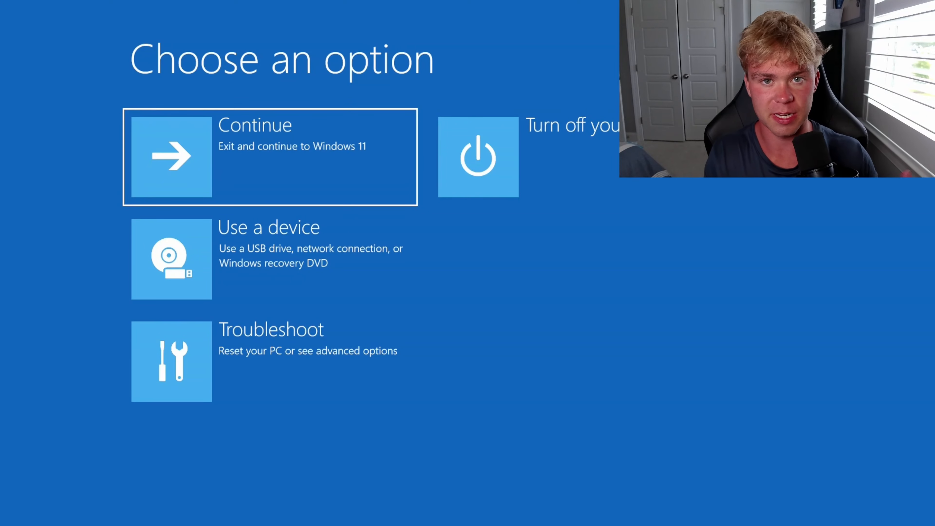
{"action": "key", "text": "Down"}
{"action": "key", "text": "Down"}
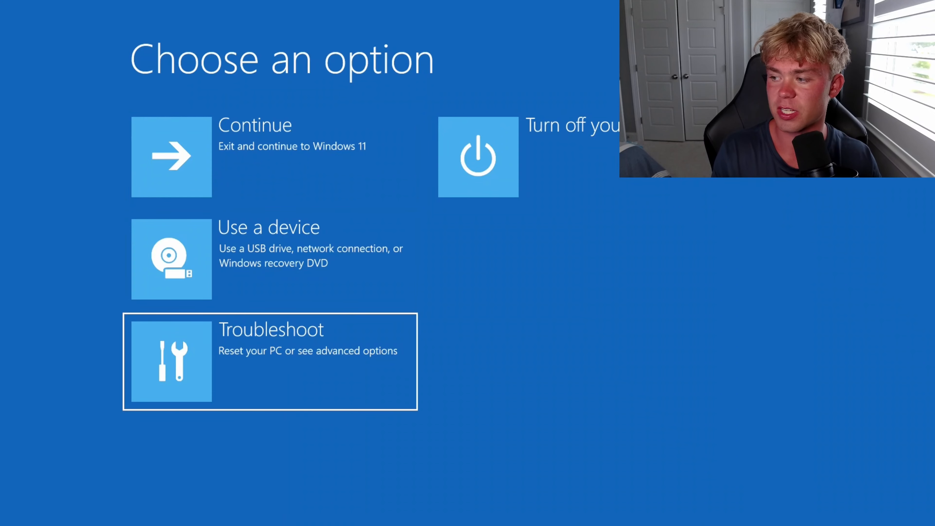
{"action": "key", "text": "Return"}
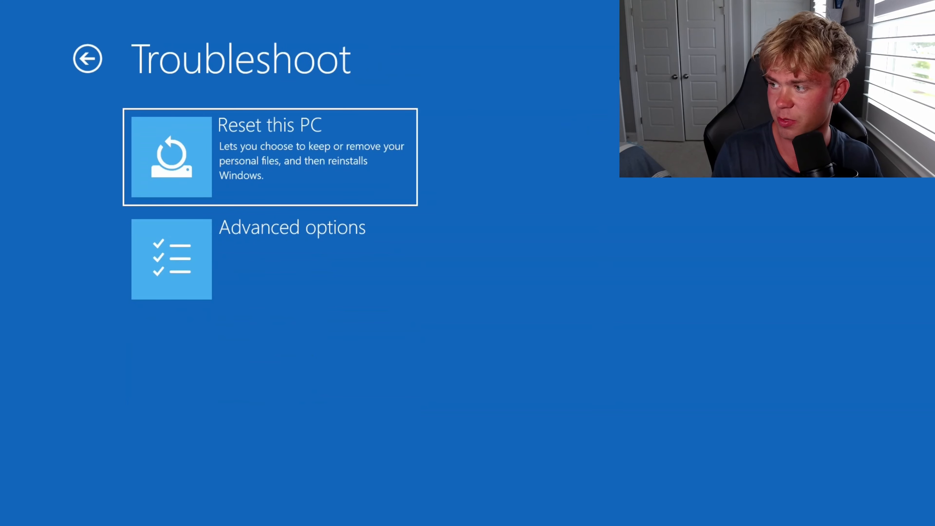
Step: Choose UEFI Firmware Settings from the advanced recovery options and restart into the BIOS
{"action": "key", "text": "Down"}
{"action": "key", "text": "Return"}
{"action": "key", "text": "Right"}
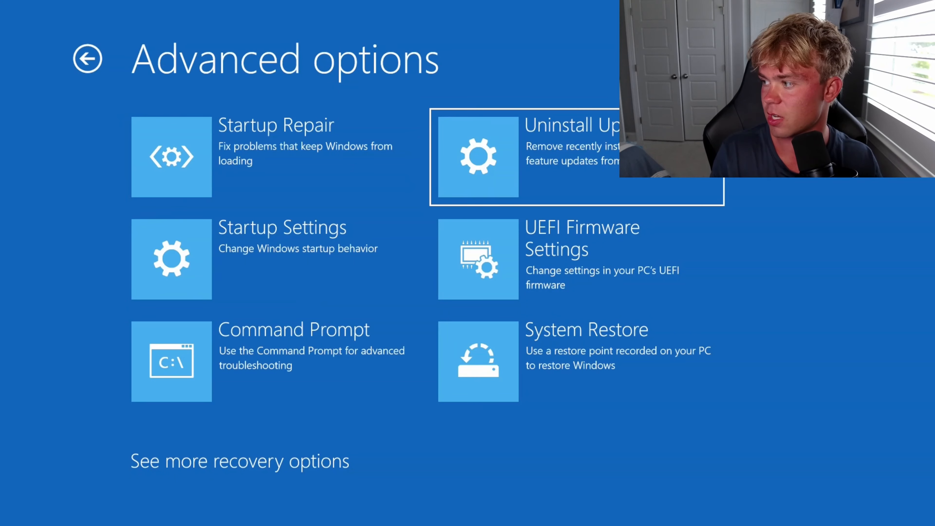
{"action": "key", "text": "Down"}
{"action": "key", "text": "Return"}
{"action": "key", "text": "Return"}
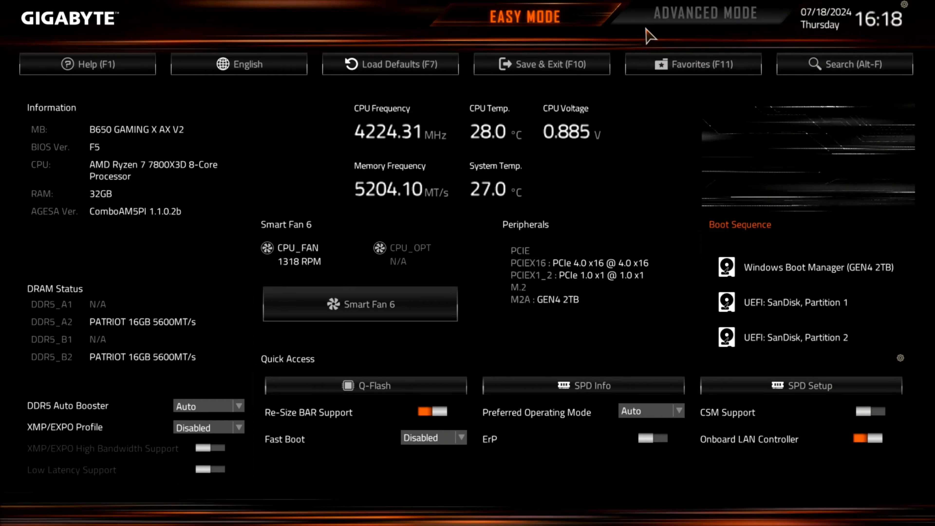
Step: Switch the BIOS to Advanced Mode and open the Platform Power settings
{"action": "left_click", "coordinate": [662, 20]}
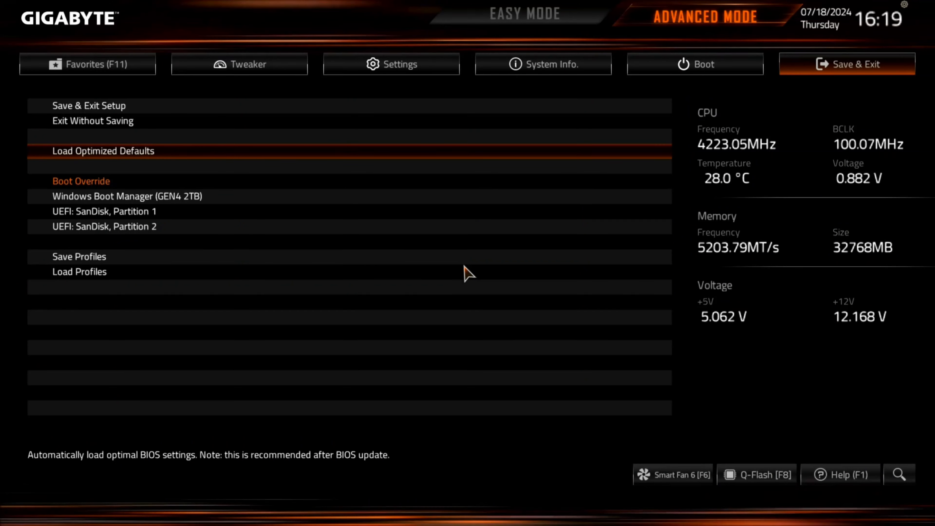
{"action": "key", "text": "Left"}
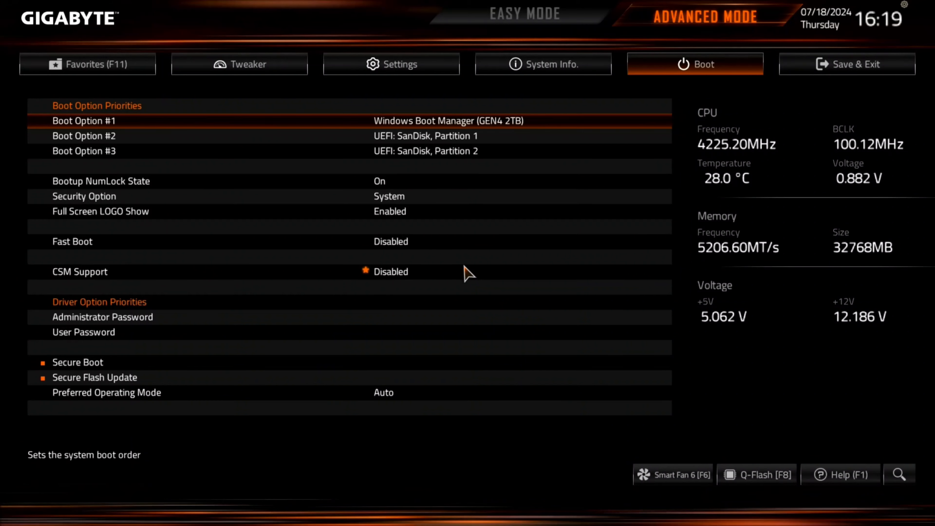
{"action": "key", "text": "Left"}
{"action": "key", "text": "Left"}
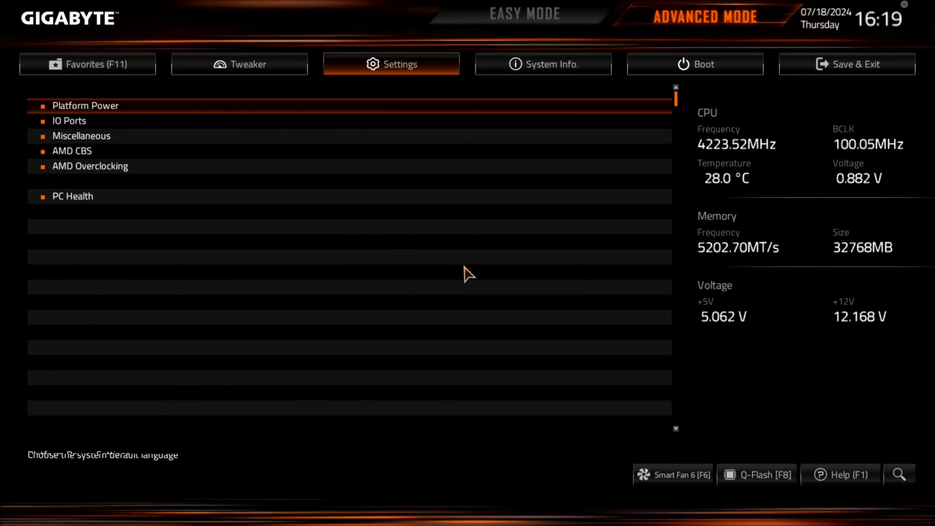
{"action": "key", "text": "Return"}
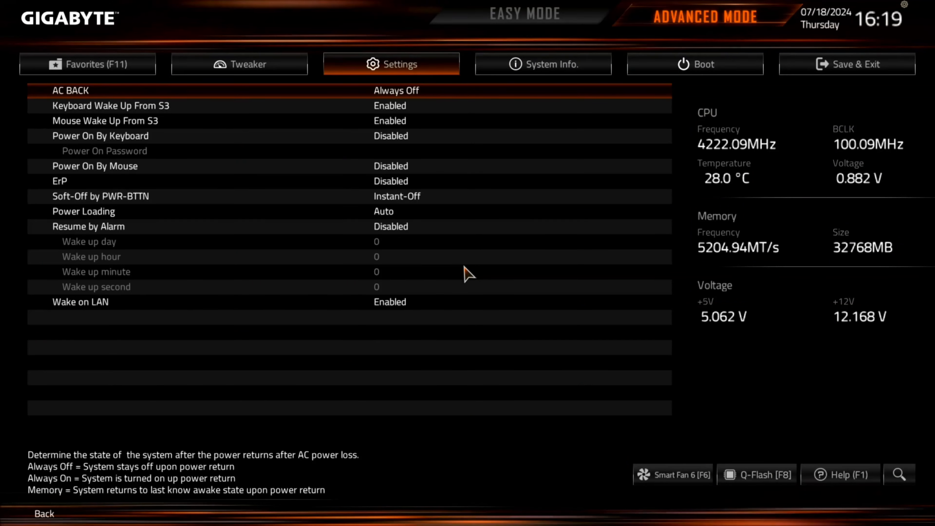
Step: Go through the Platform Power settings and select the ErP option
{"action": "key", "text": "Down"}
{"action": "key", "text": "Down"}
{"action": "key", "text": "Down"}
{"action": "key", "text": "Down"}
{"action": "key", "text": "Down"}
{"action": "key", "text": "Down"}
{"action": "key", "text": "Down"}
{"action": "key", "text": "Down"}
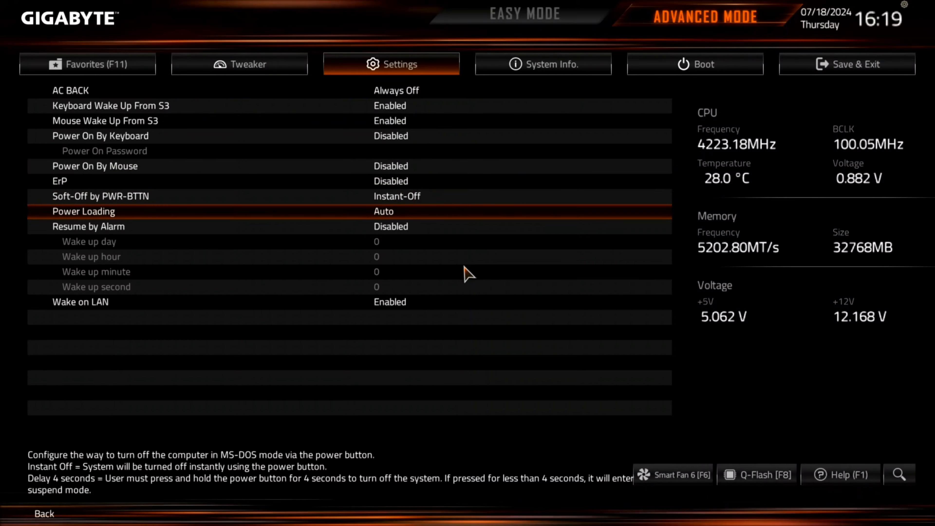
{"action": "key", "text": "Up"}
{"action": "key", "text": "Up"}
{"action": "key", "text": "Up"}
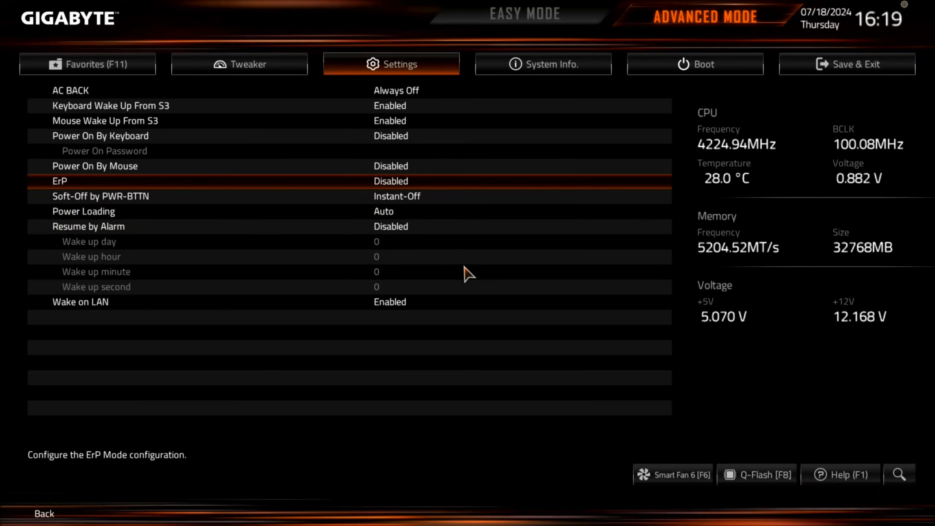